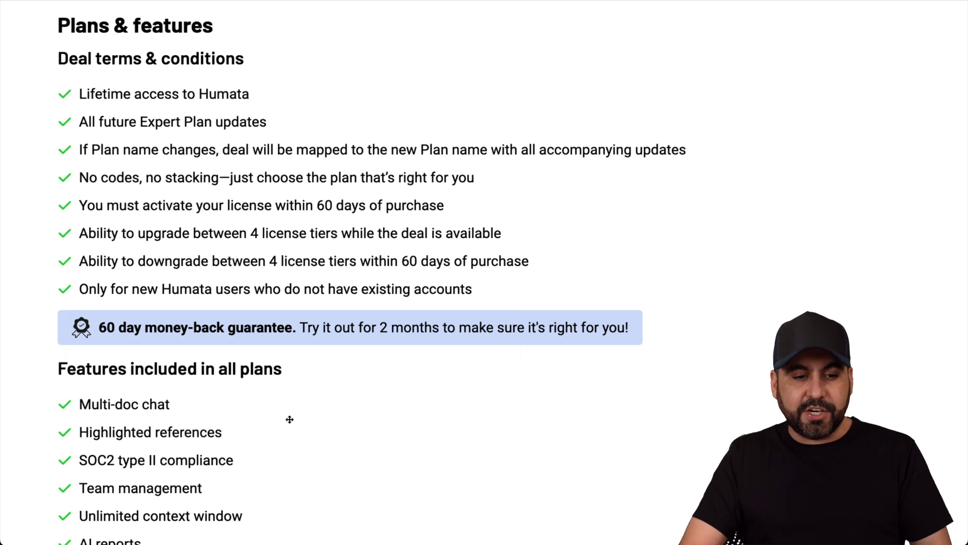
Scroll through the rest of the AppSumo Humata deal's features and license tiers
scroll(287, 419, "down", 7)
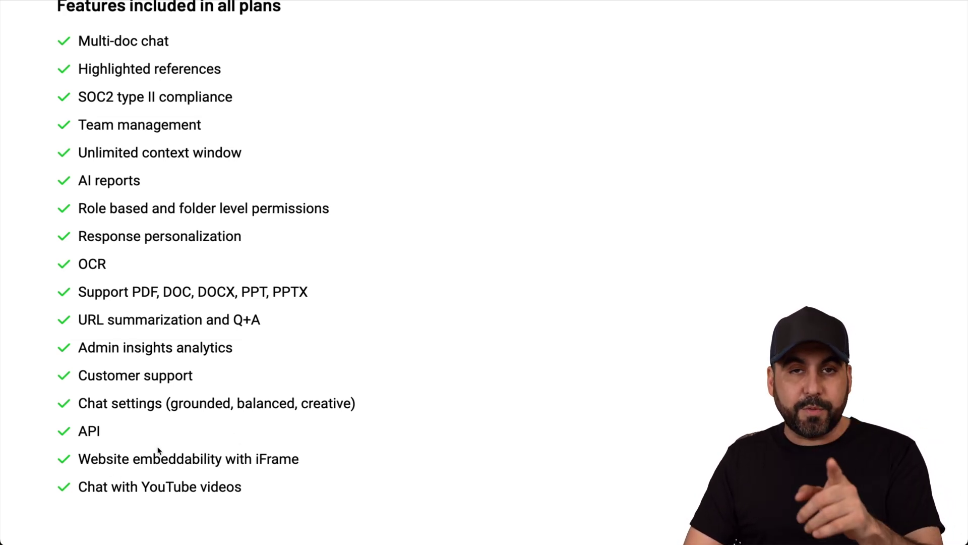
scroll(484, 412, "down", 10)
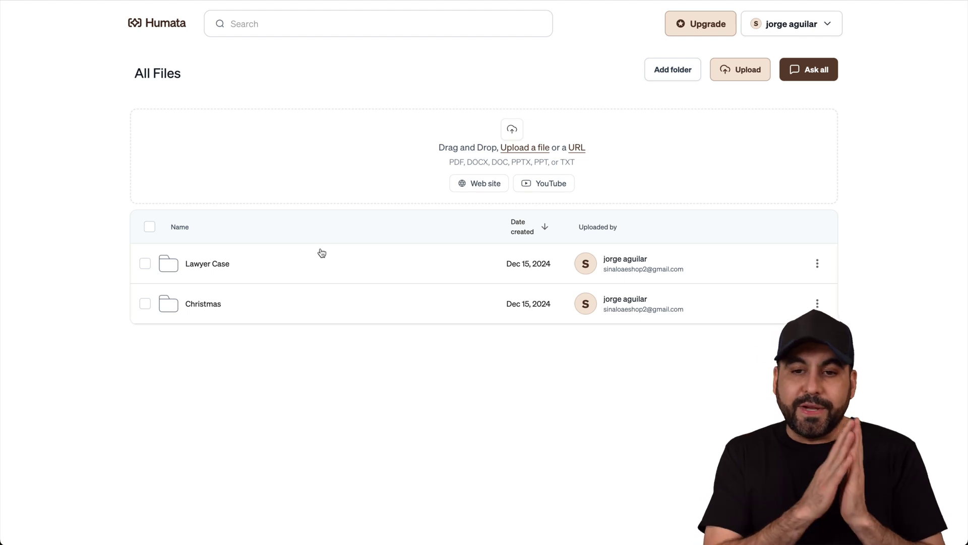
Open the Christmas folder and scroll through its nine PDF and YouTube sources
left_click(204, 306)
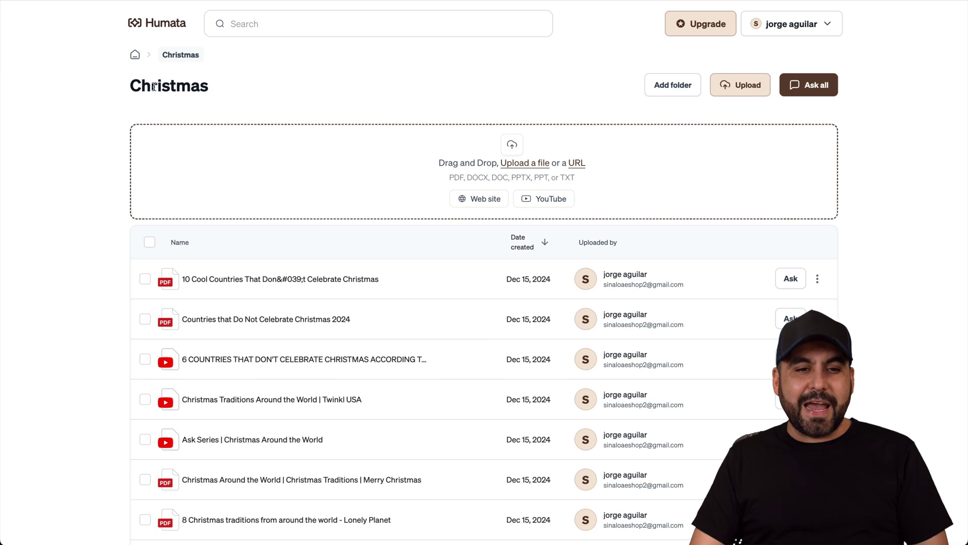
scroll(128, 192, "down", 2)
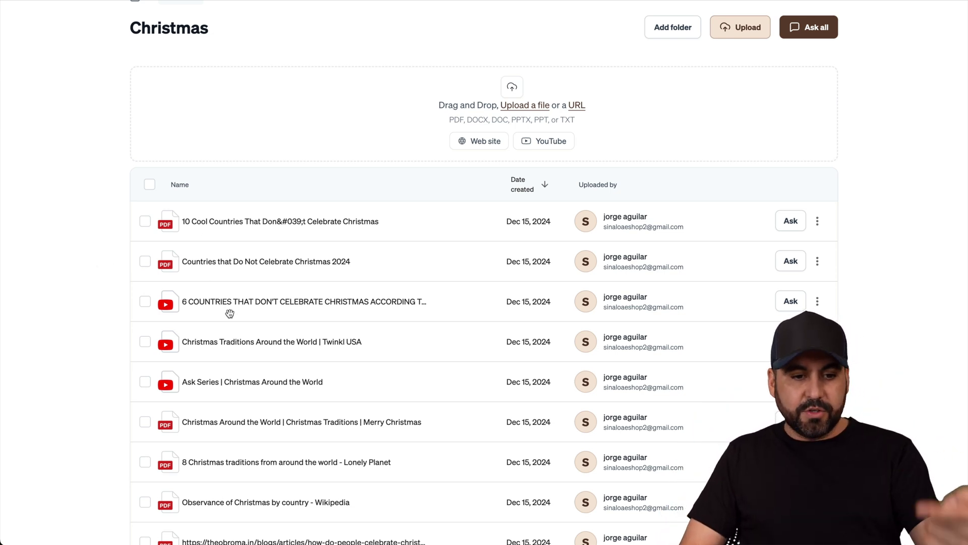
scroll(229, 313, "down", 4)
scroll(257, 294, "up", 2)
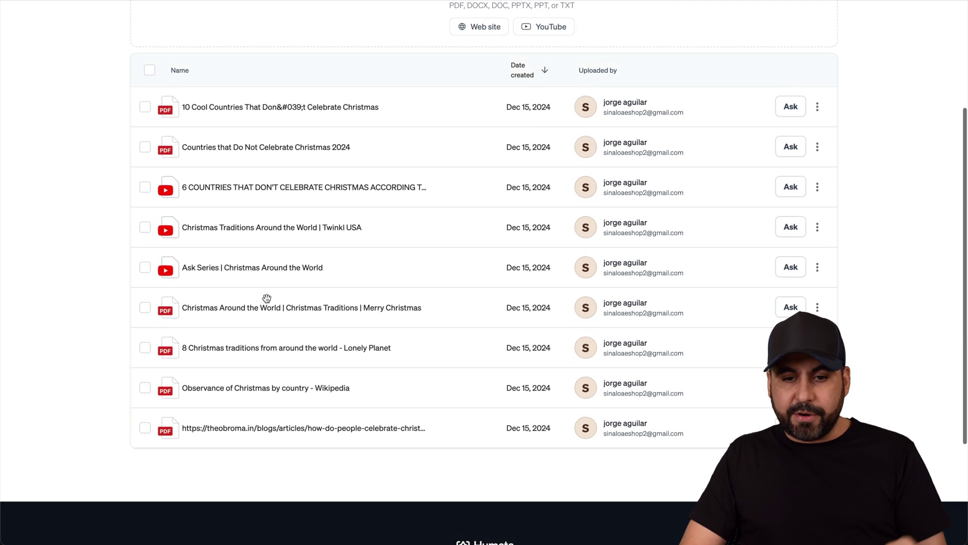
scroll(268, 303, "up", 4)
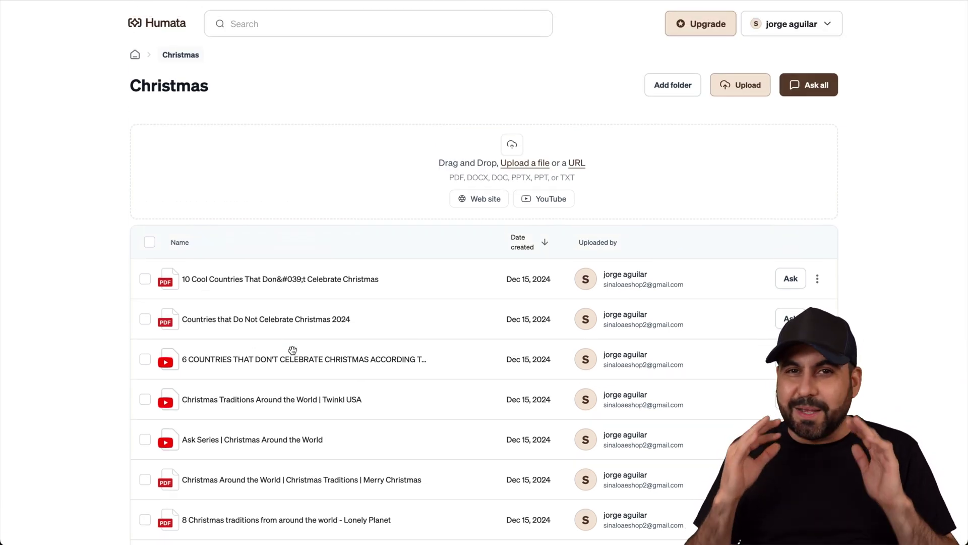
Ask all Christmas files 'Which countries do not celebrate Christmas and why?' and select part of the answer
left_click(824, 89)
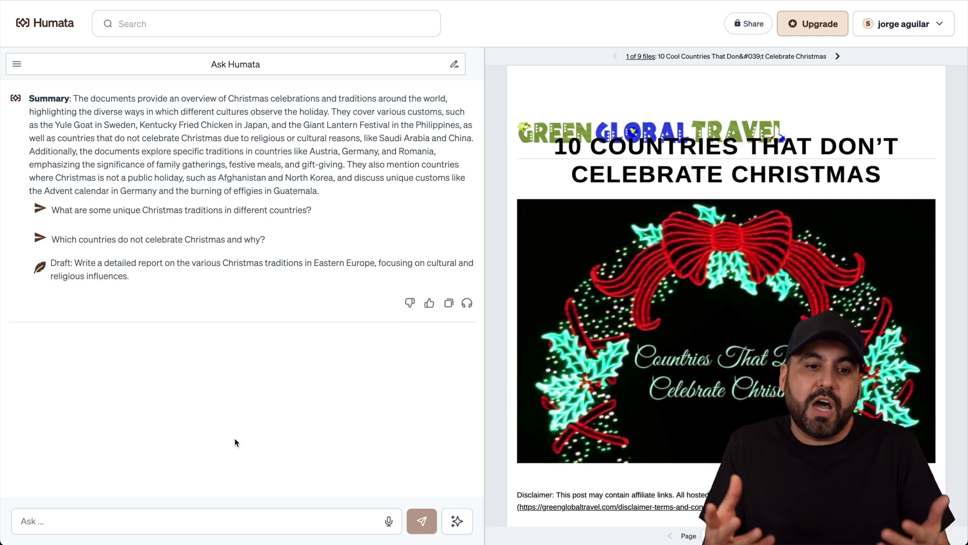
left_click(130, 518)
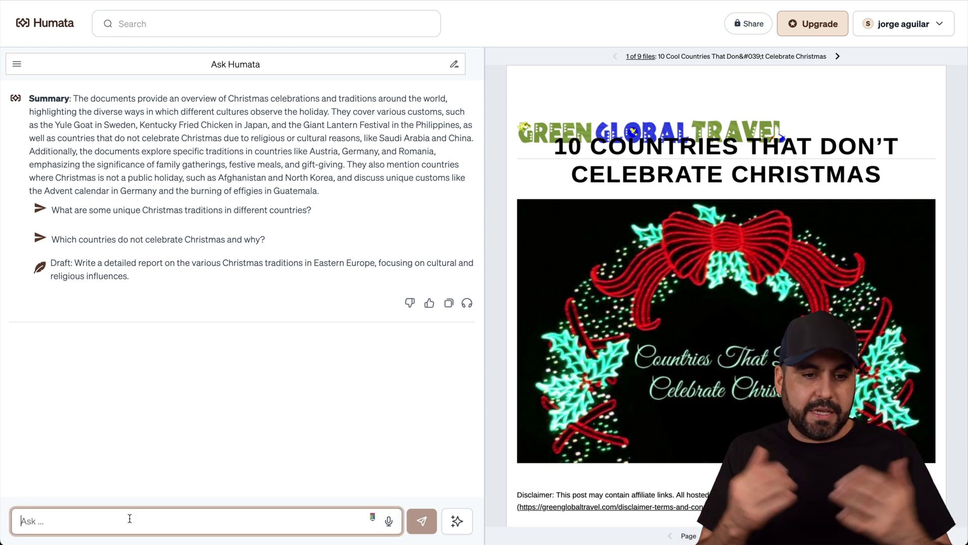
triple_click(202, 239)
key("ctrl+c")
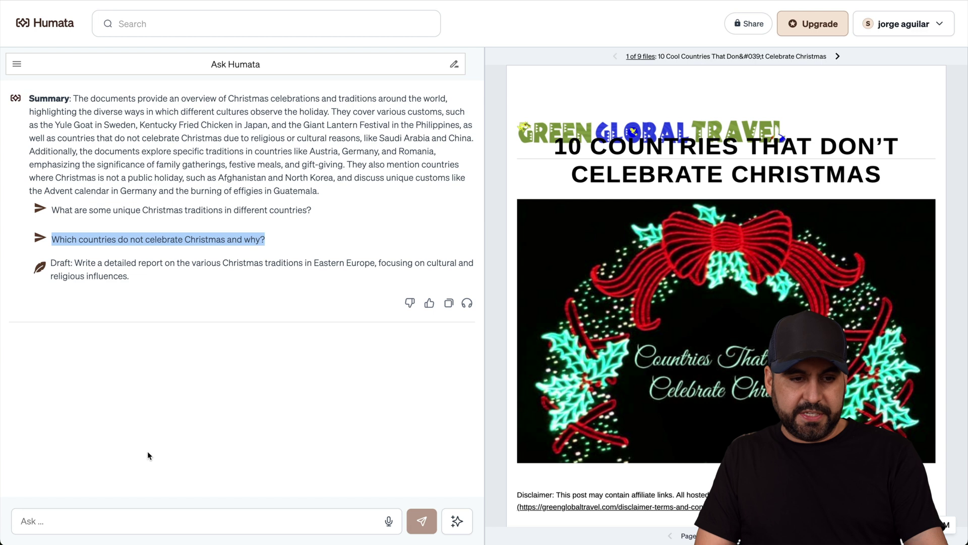
left_click(103, 520)
key("ctrl+v")
key("Return")
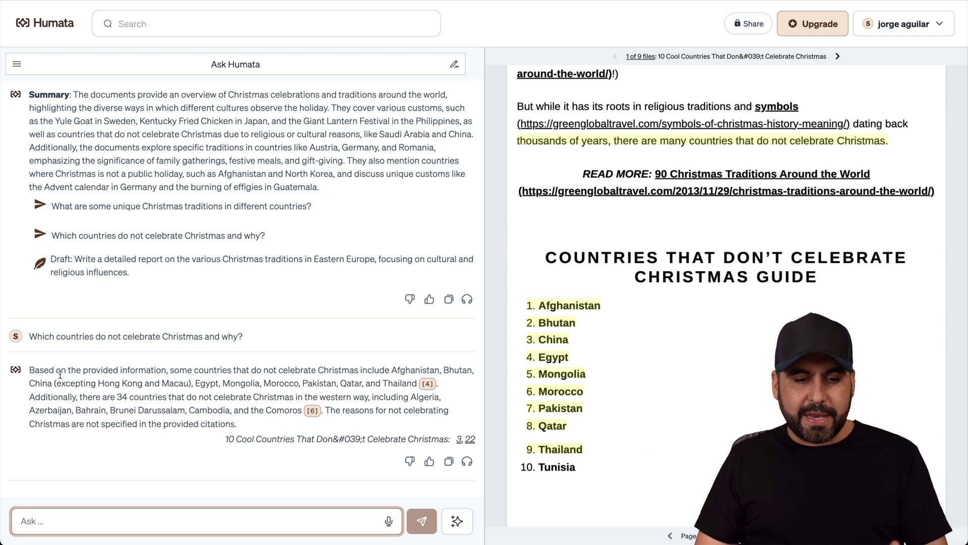
left_click_drag(61, 370, 255, 411)
Check citations [4] and [6] to view the highlighted list of non-celebrating countries
left_click(403, 385)
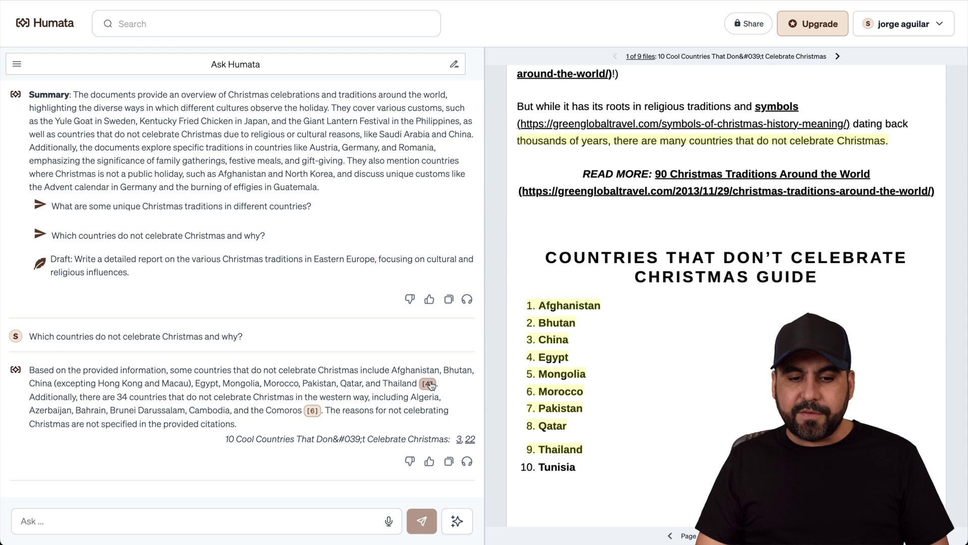
left_click(428, 385)
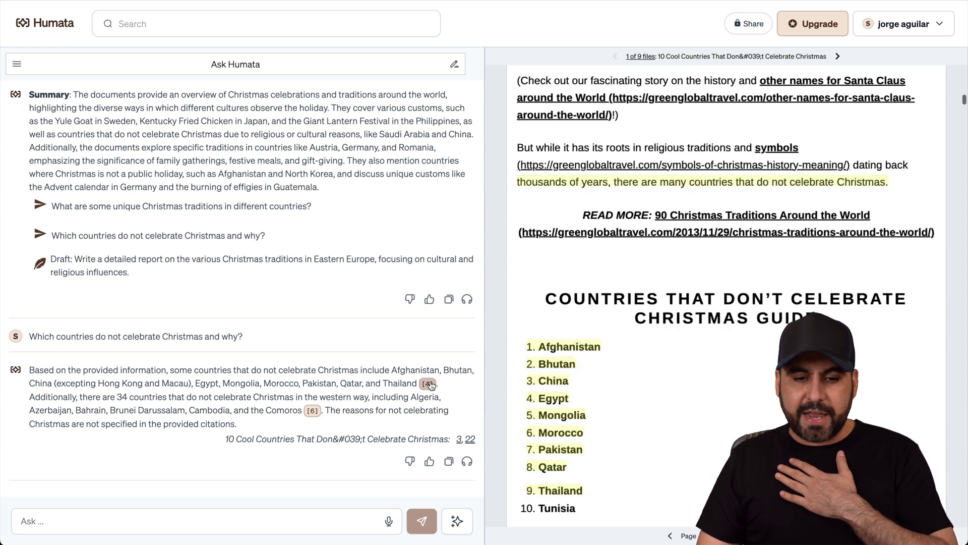
left_click(313, 411)
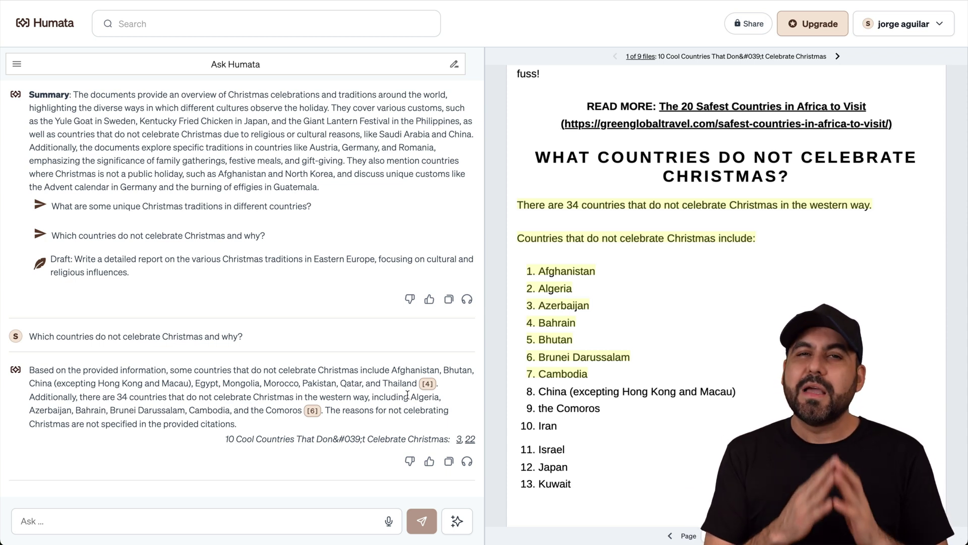
Ask 'When is Christmas celebrated in different countries?' across the Christmas files
left_click(224, 521)
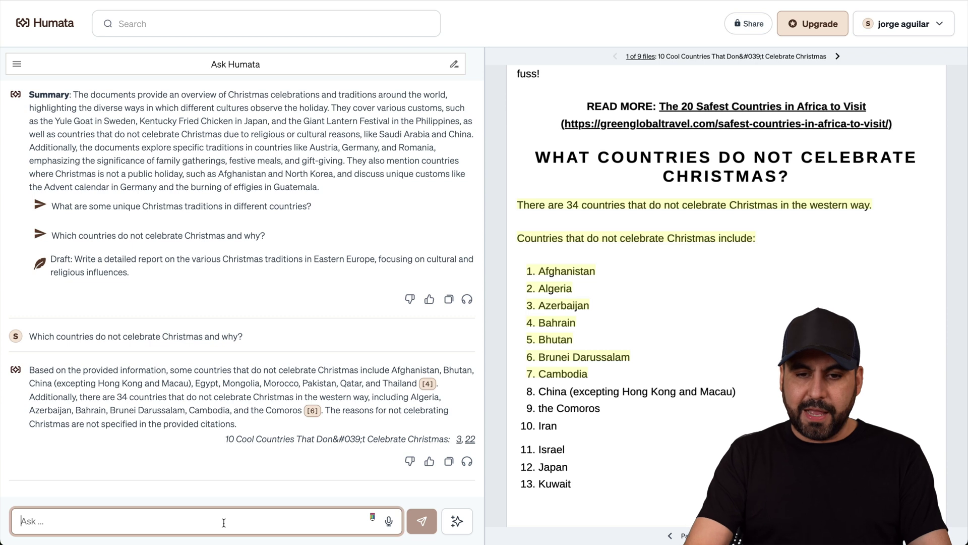
type("When is Christmas celebrated in different countries?")
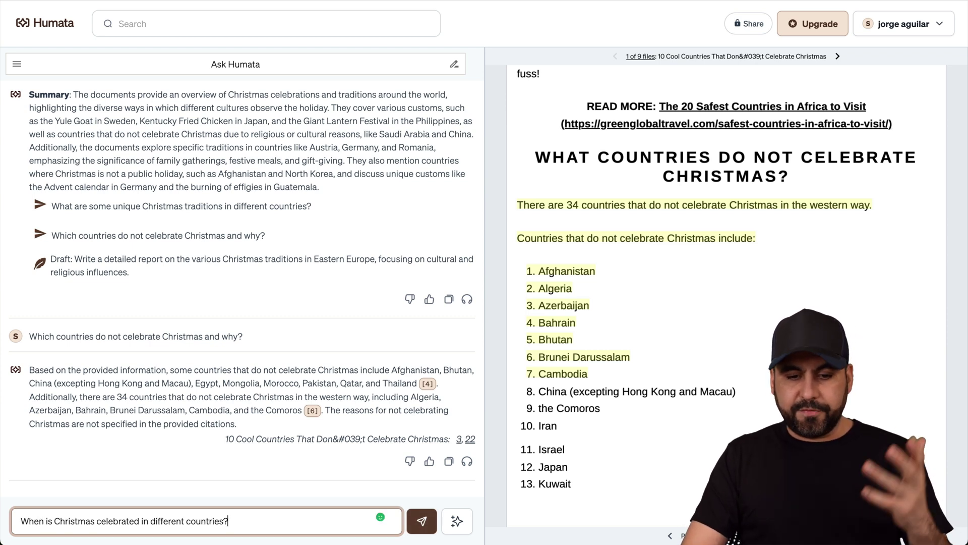
key("Return")
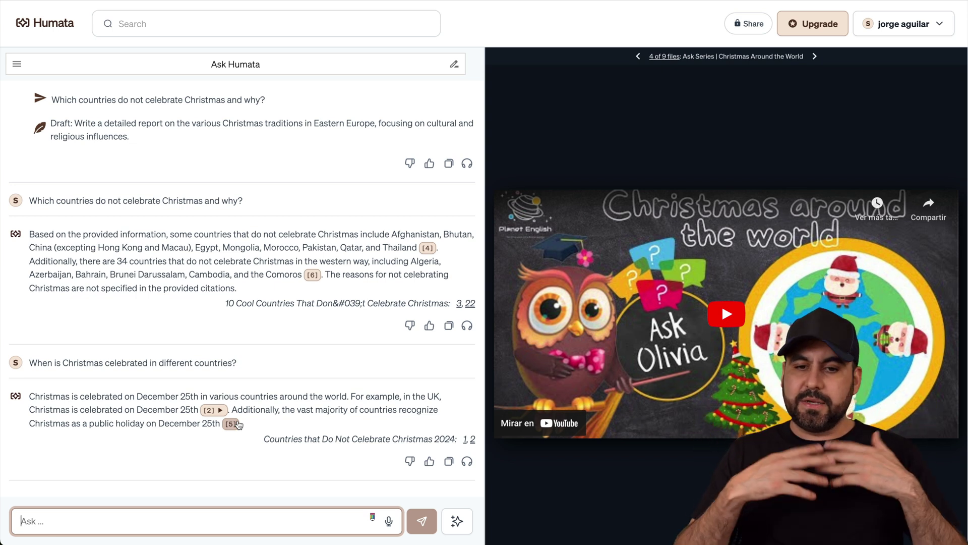
Play and pause the cited YouTube moment, then open citation [5]'s source document
left_click(232, 424)
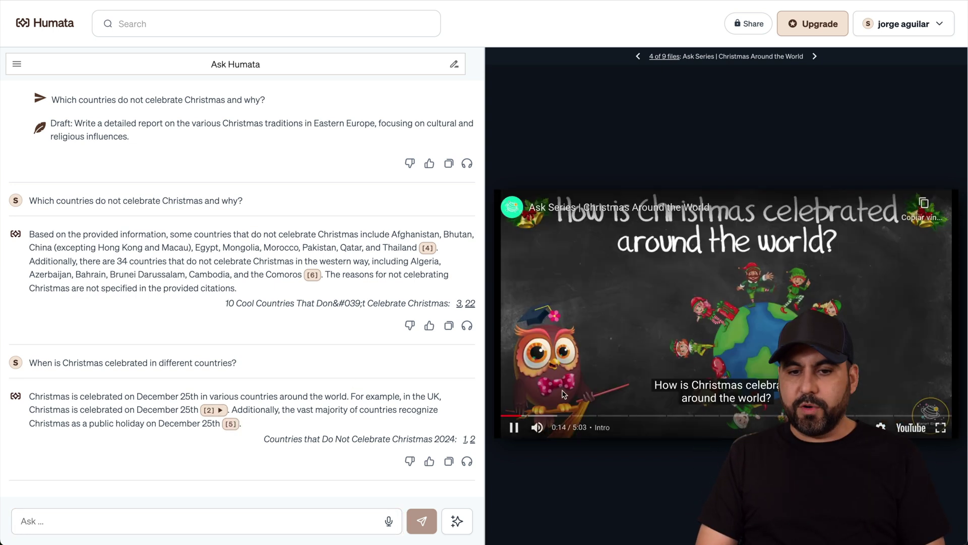
left_click(513, 428)
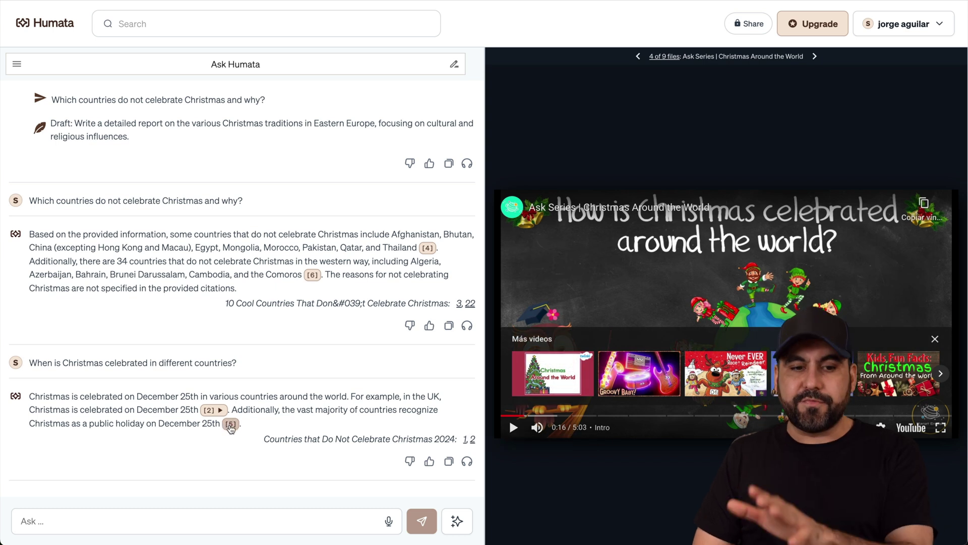
left_click(231, 424)
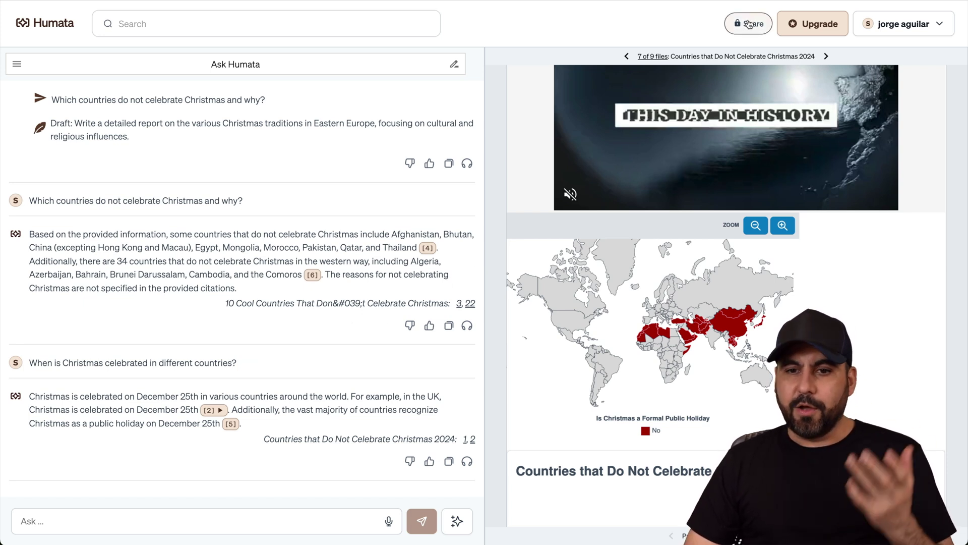
Share the Christmas folder with anyone with the link in Balanced mode and copy its embed code
left_click(749, 24)
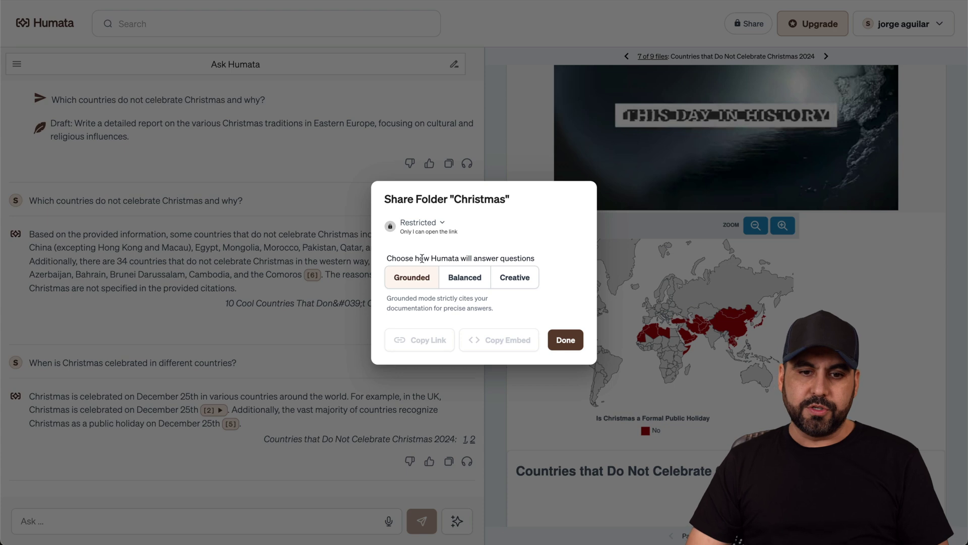
left_click(423, 224)
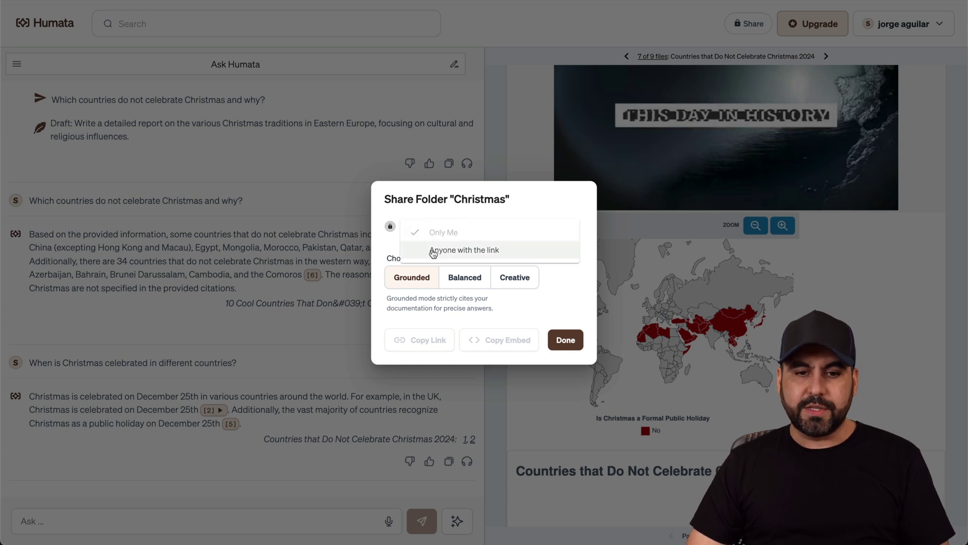
left_click(465, 252)
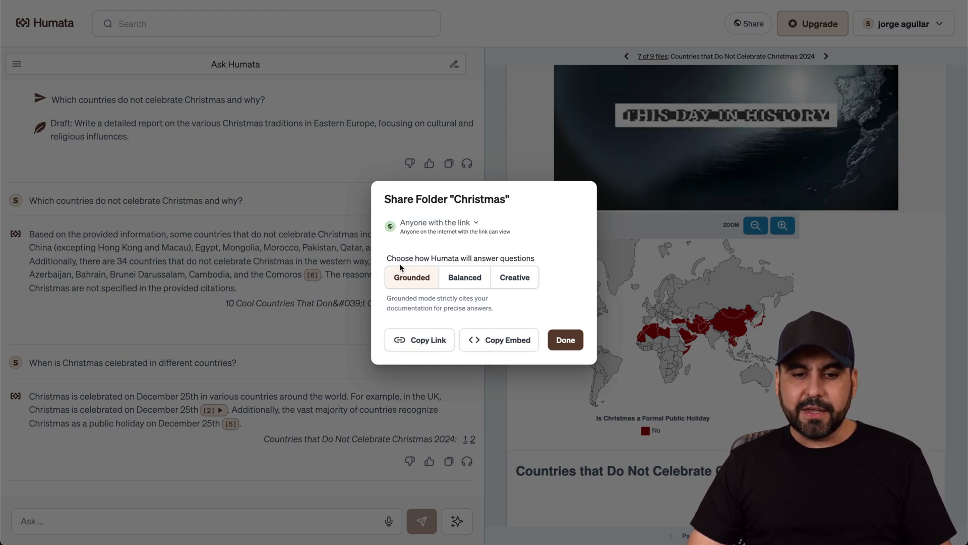
left_click(462, 279)
left_click(514, 280)
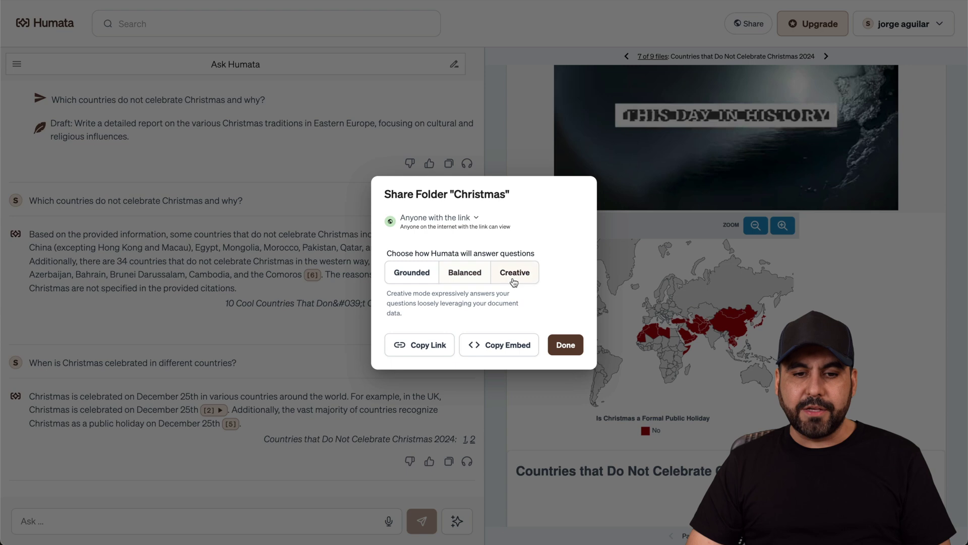
left_click(422, 277)
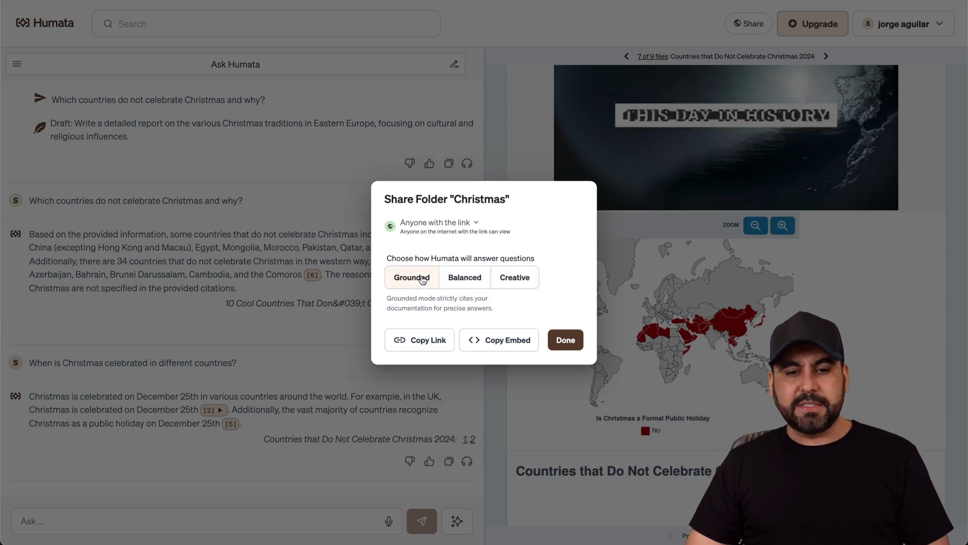
left_click(464, 280)
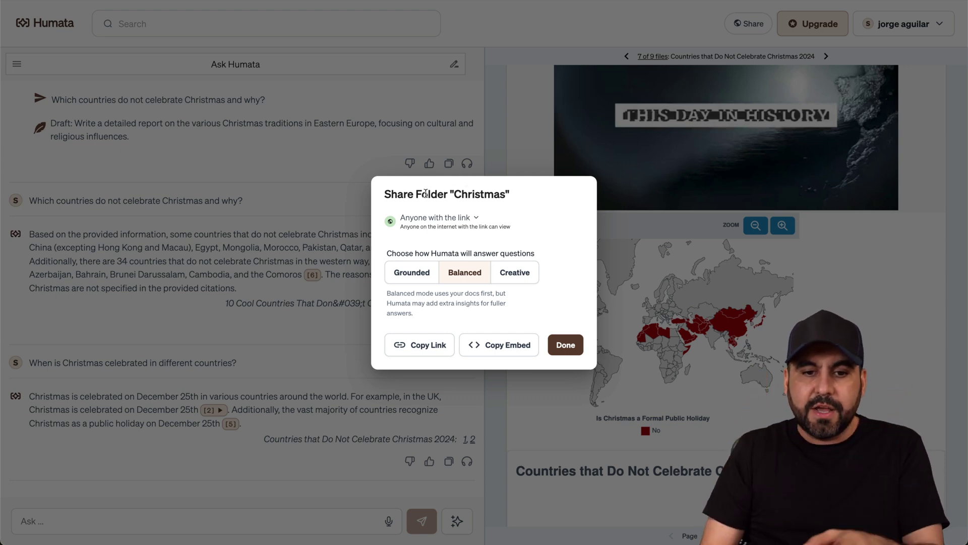
left_click(497, 345)
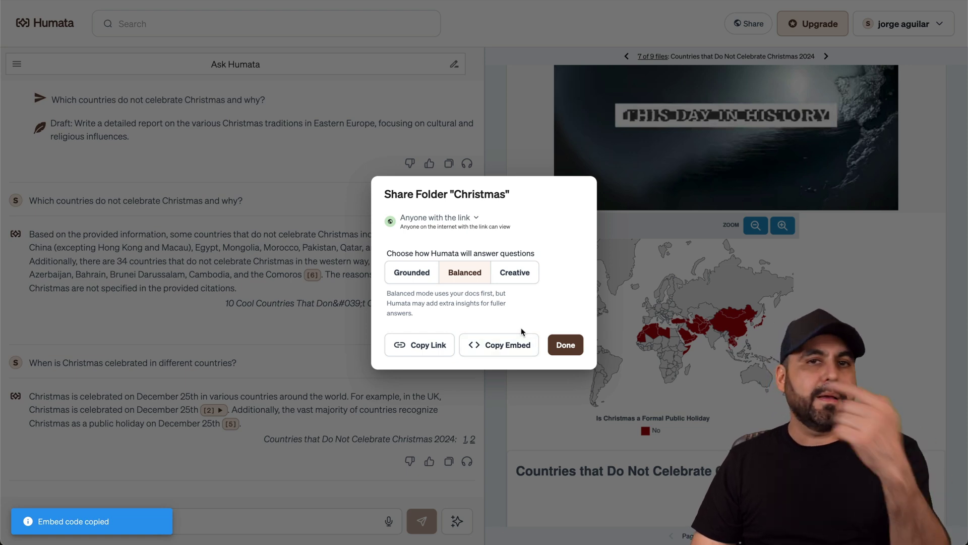
left_click(566, 344)
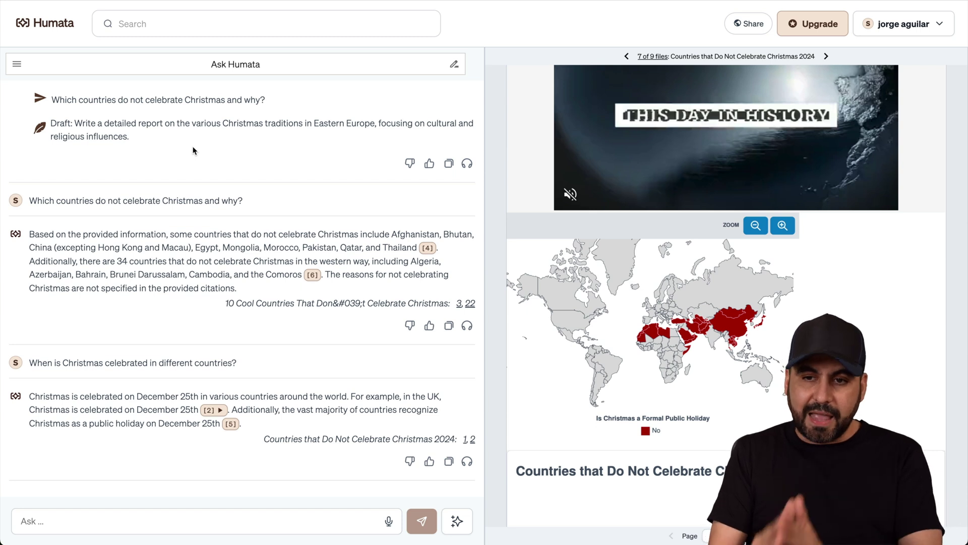
Create a new folder named TEST from All Files and open it
left_click(54, 19)
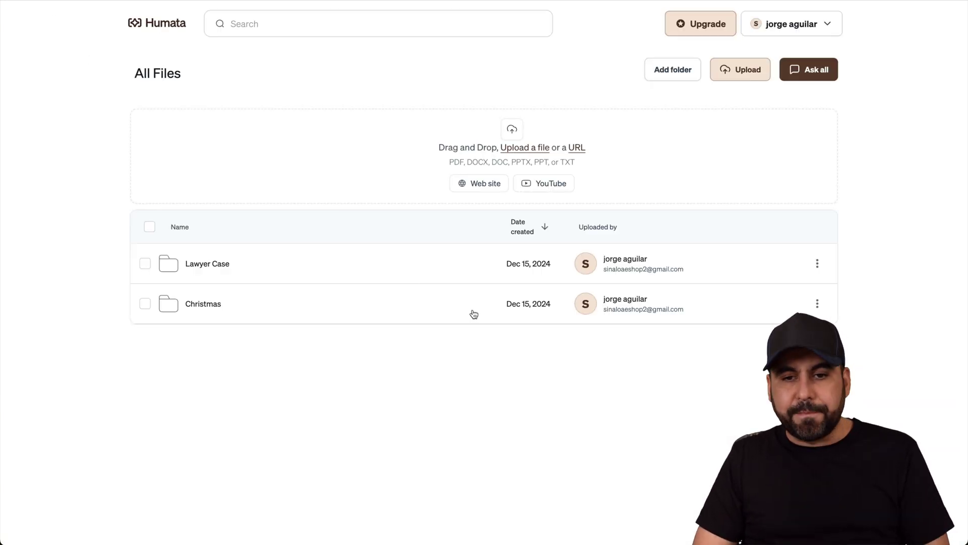
left_click(686, 71)
type("TEST")
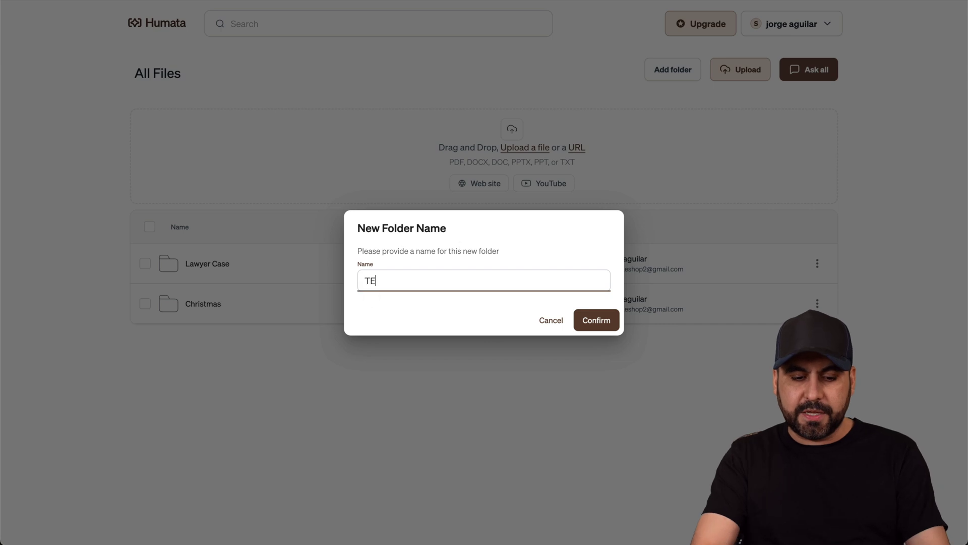
left_click(586, 321)
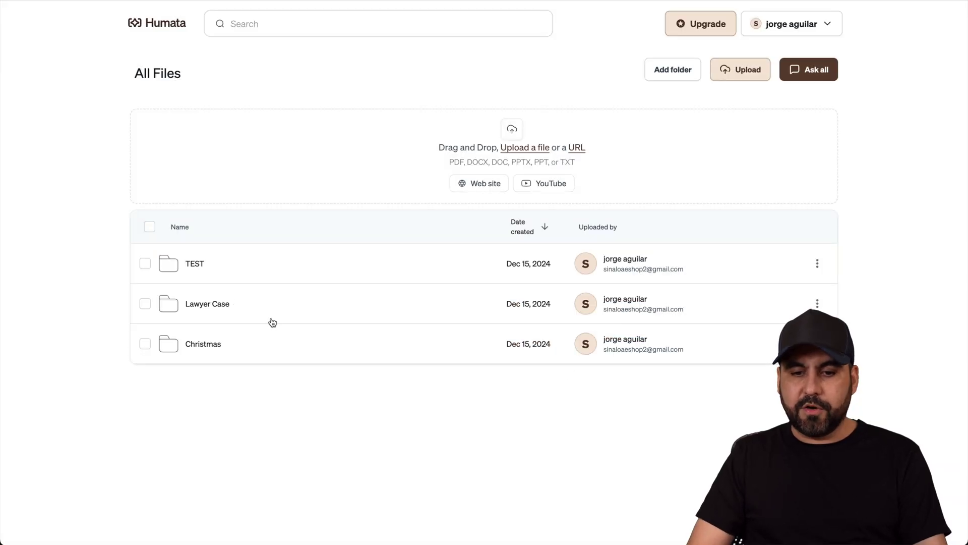
left_click(186, 268)
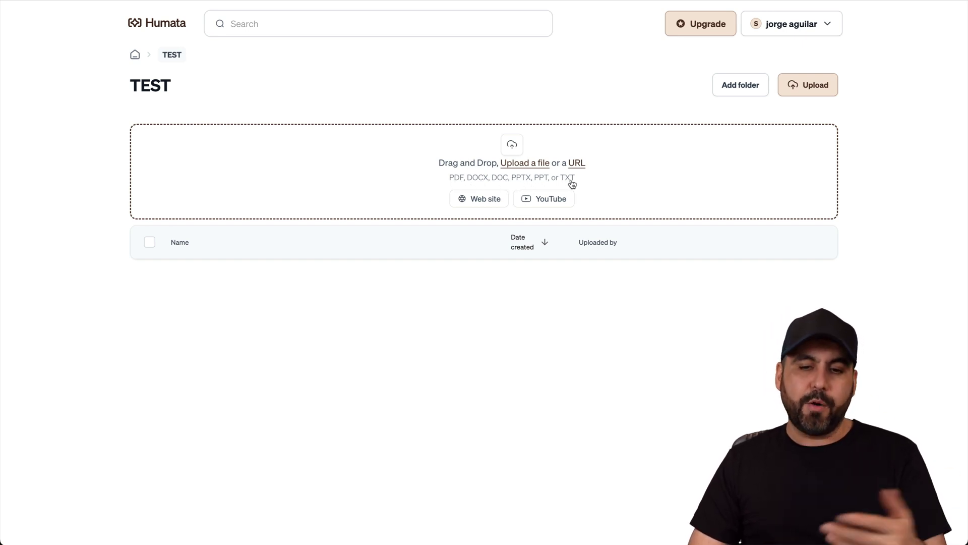
Preview the Web site and YouTube add-source options, then close without adding anything
left_click(485, 202)
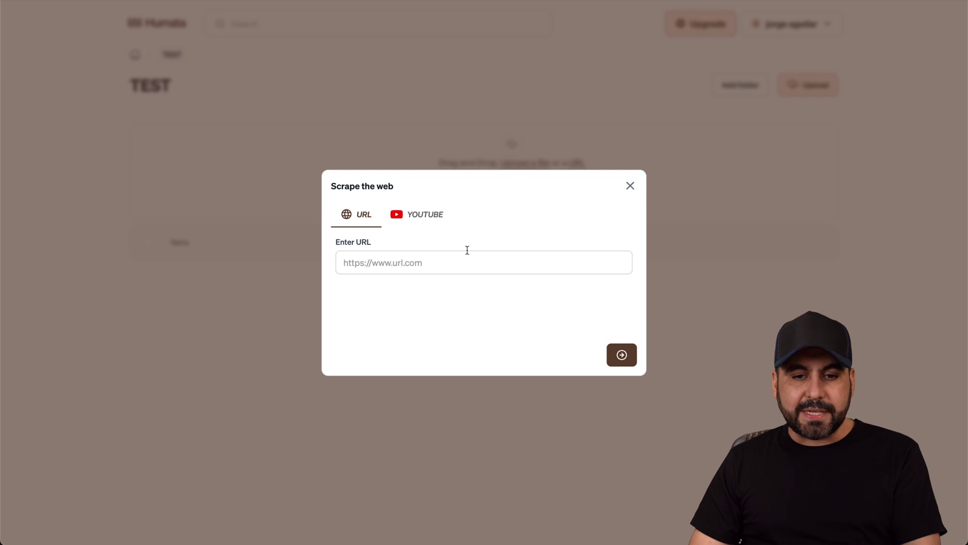
left_click(427, 218)
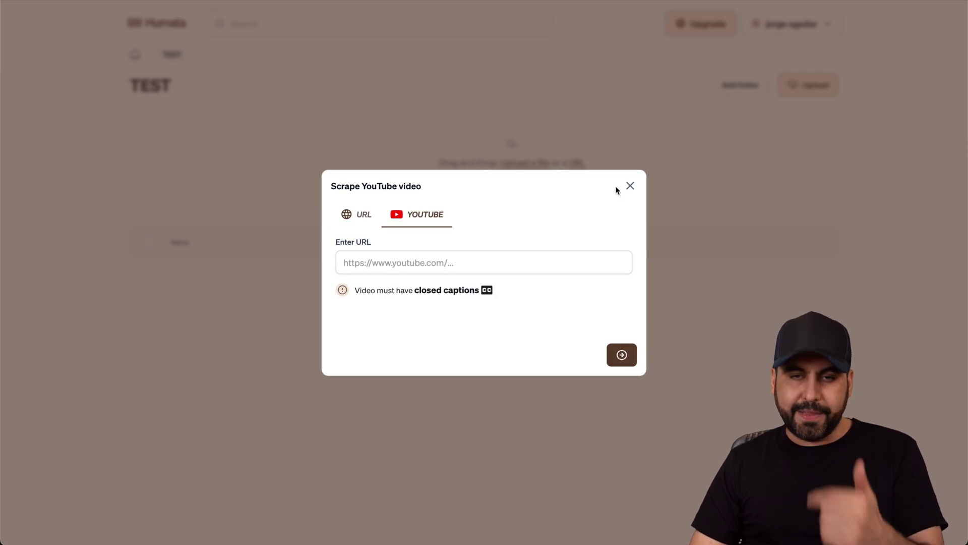
left_click(631, 188)
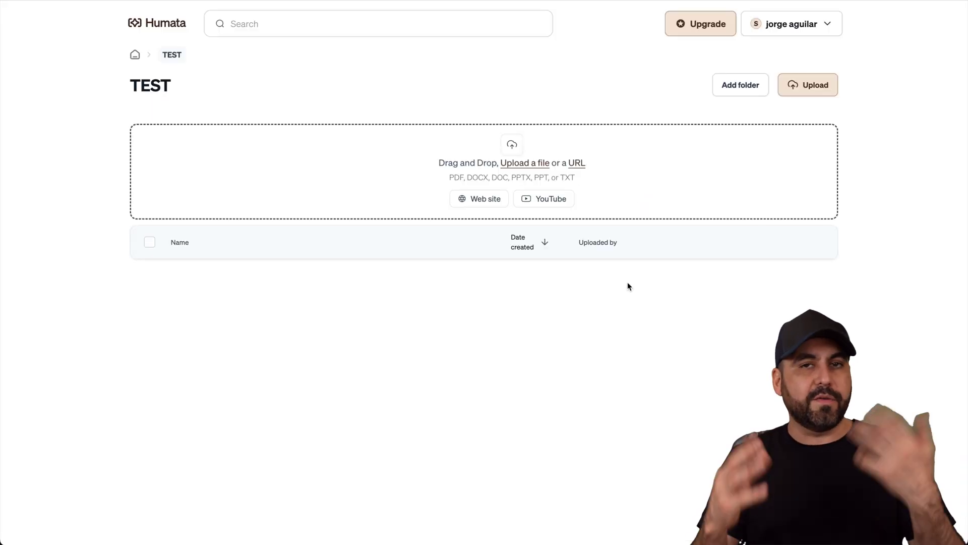